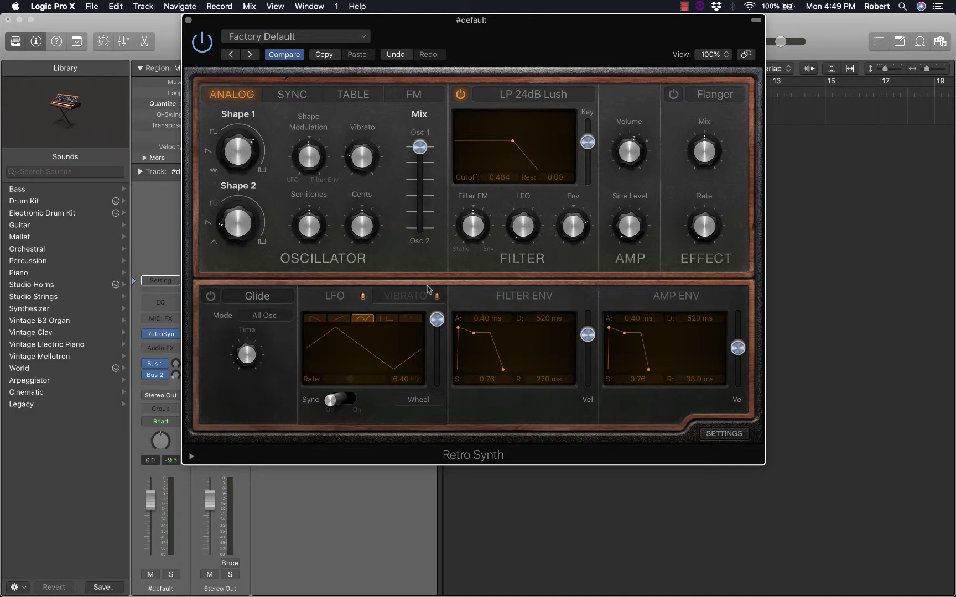
Set the vibrato's modulation source to Aftertouch and return to the LFO settings
{"action": "left_click", "coordinate": [407, 298]}
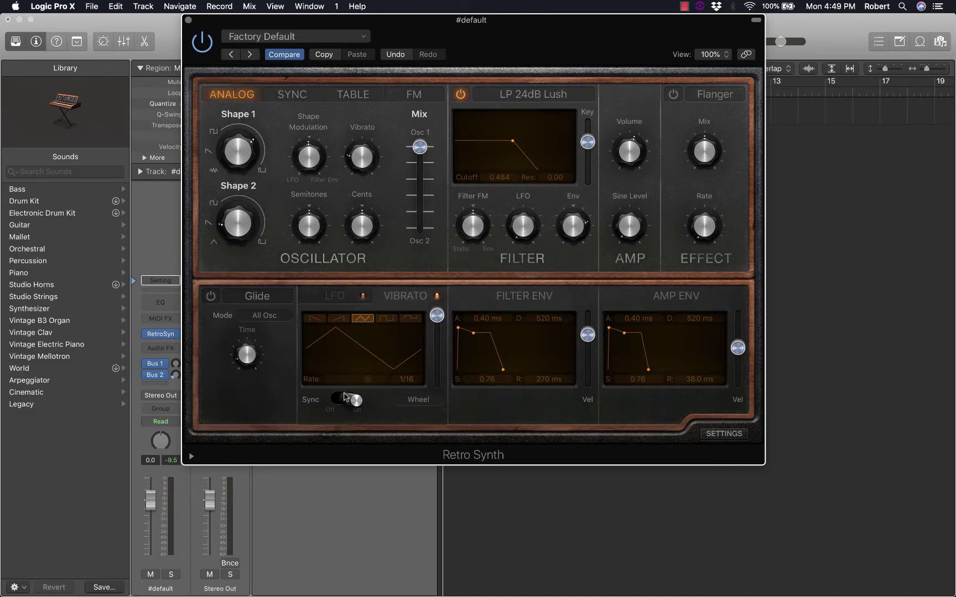
{"action": "left_click", "coordinate": [422, 402]}
{"action": "left_click", "coordinate": [412, 408]}
{"action": "left_click", "coordinate": [324, 300]}
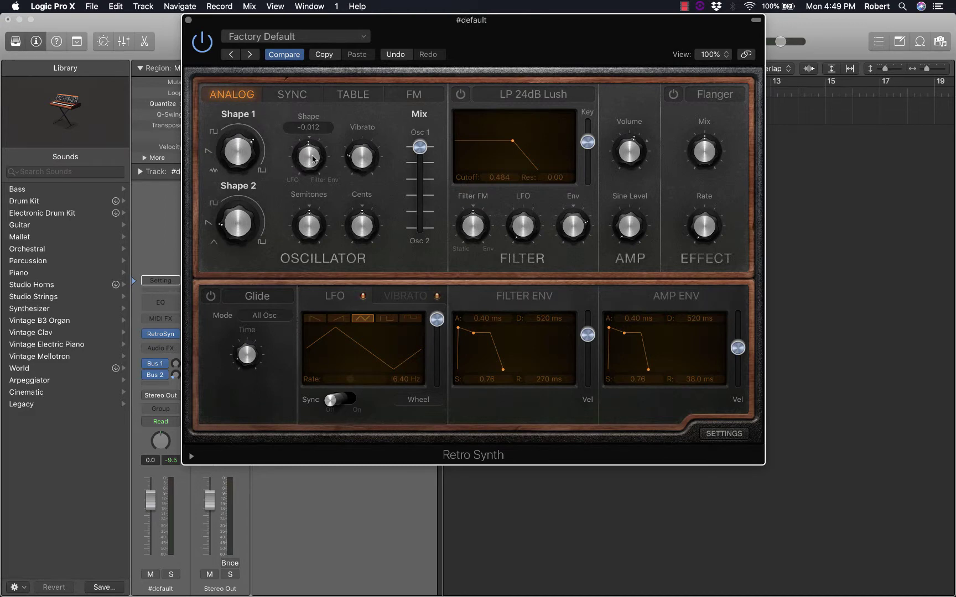
Turn the shape modulation fully toward LFO at -1.000 and set the oscillator mix fully to Osc 1
{"action": "left_click_drag", "start_coordinate": [308, 153], "coordinate": [303, 208]}
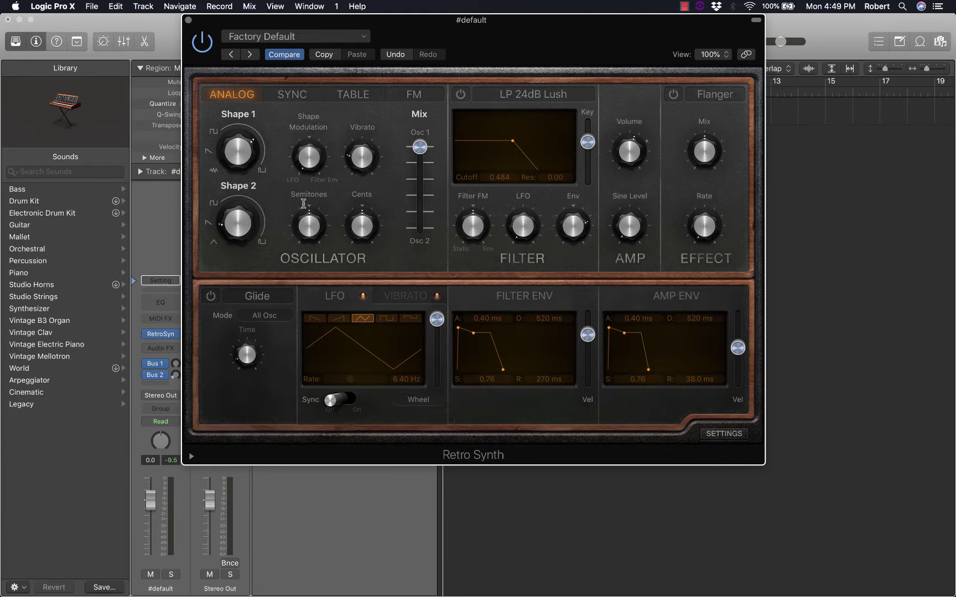
{"action": "left_click_drag", "start_coordinate": [422, 146], "coordinate": [413, 96]}
{"action": "mouse_move", "coordinate": [238, 160]}
{"action": "left_mouse_down"}
{"action": "mouse_move", "coordinate": [237, 171]}
{"action": "mouse_move", "coordinate": [233, 160]}
{"action": "left_mouse_up"}
Compare the controller source choices of the LFO and the vibrato, keeping their current assignments
{"action": "left_click", "coordinate": [408, 297]}
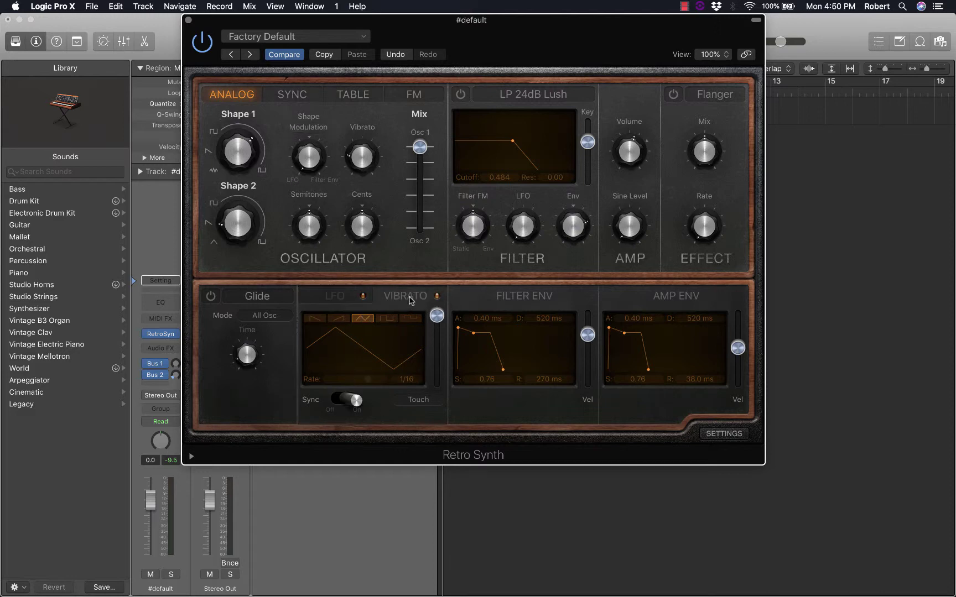
{"action": "left_click", "coordinate": [335, 299]}
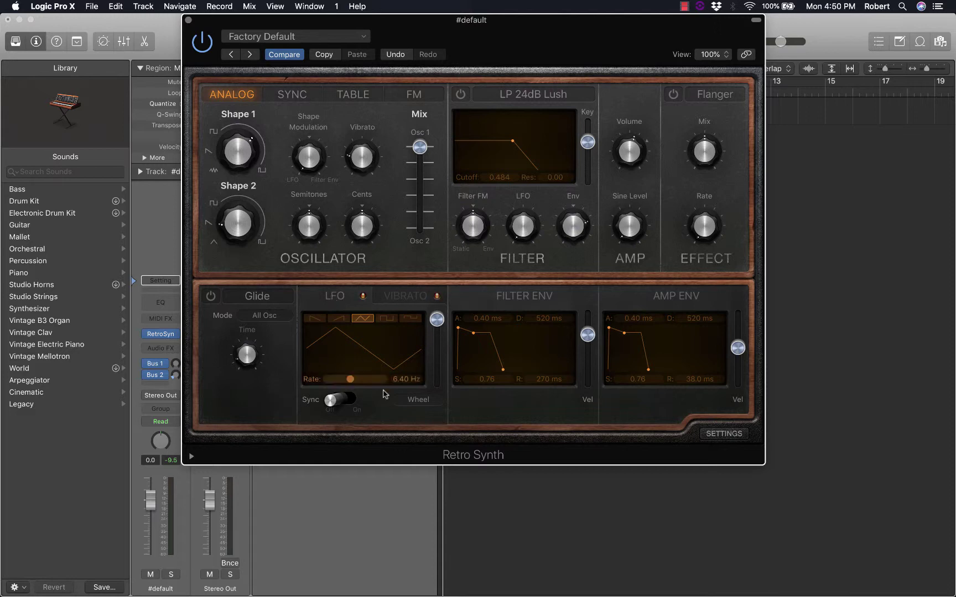
{"action": "left_click", "coordinate": [412, 402]}
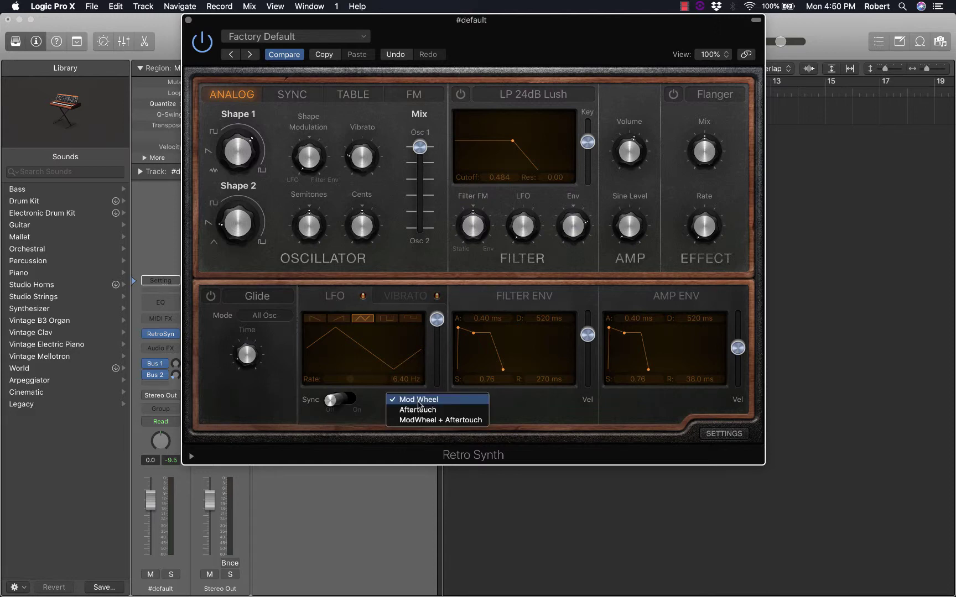
{"action": "left_click", "coordinate": [376, 405]}
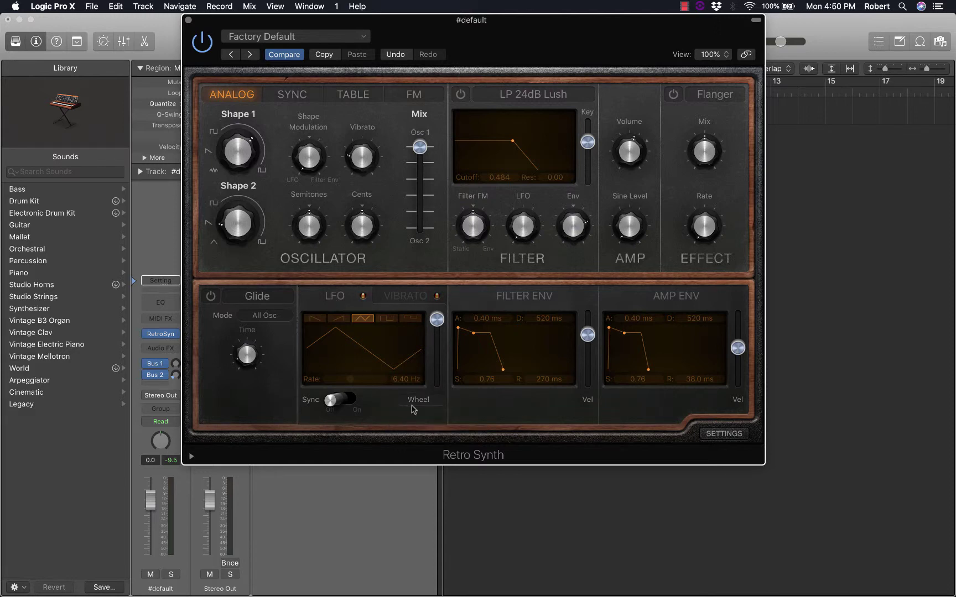
{"action": "left_click", "coordinate": [398, 302]}
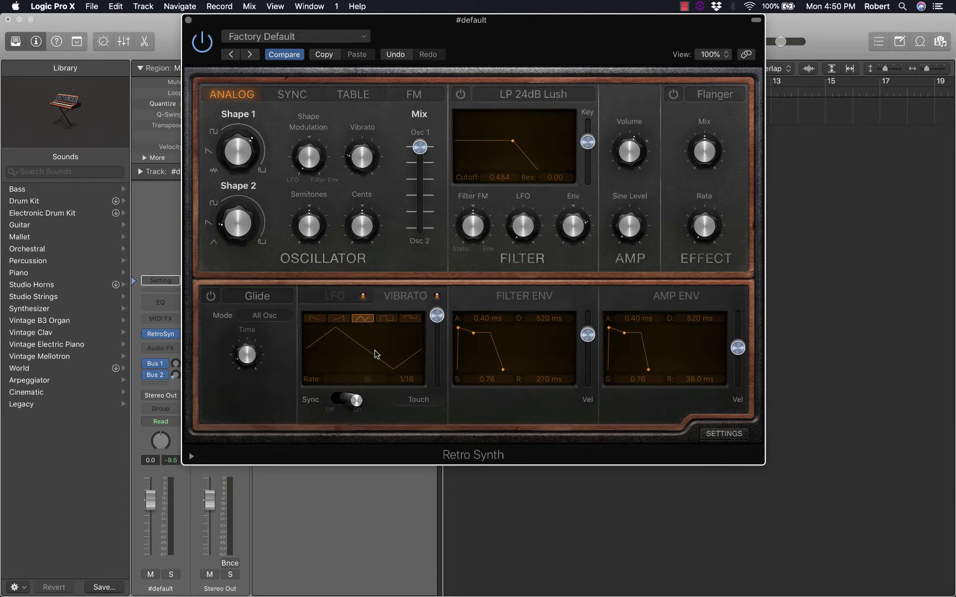
{"action": "left_click", "coordinate": [411, 403]}
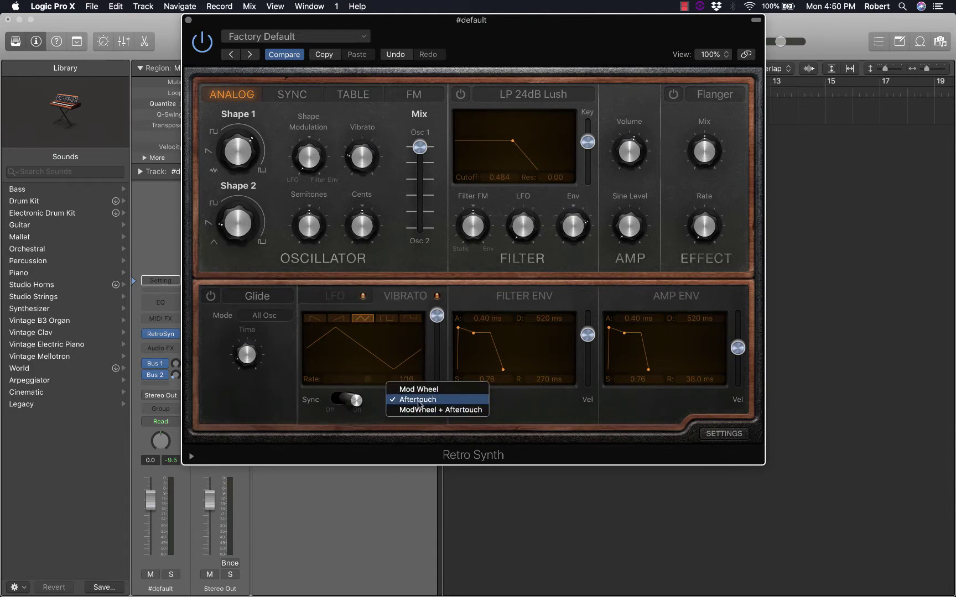
{"action": "left_click", "coordinate": [407, 400]}
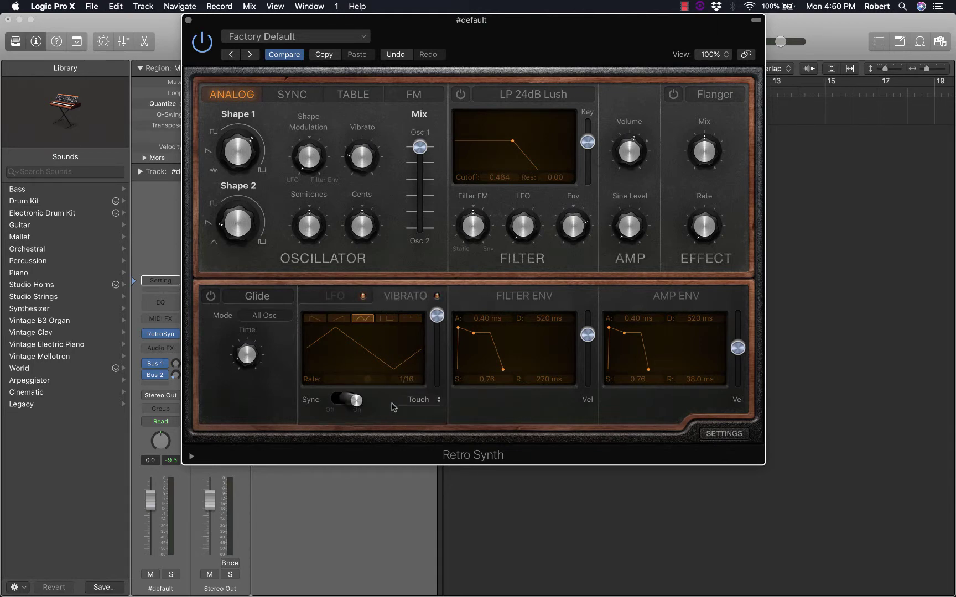
{"action": "left_click", "coordinate": [393, 407]}
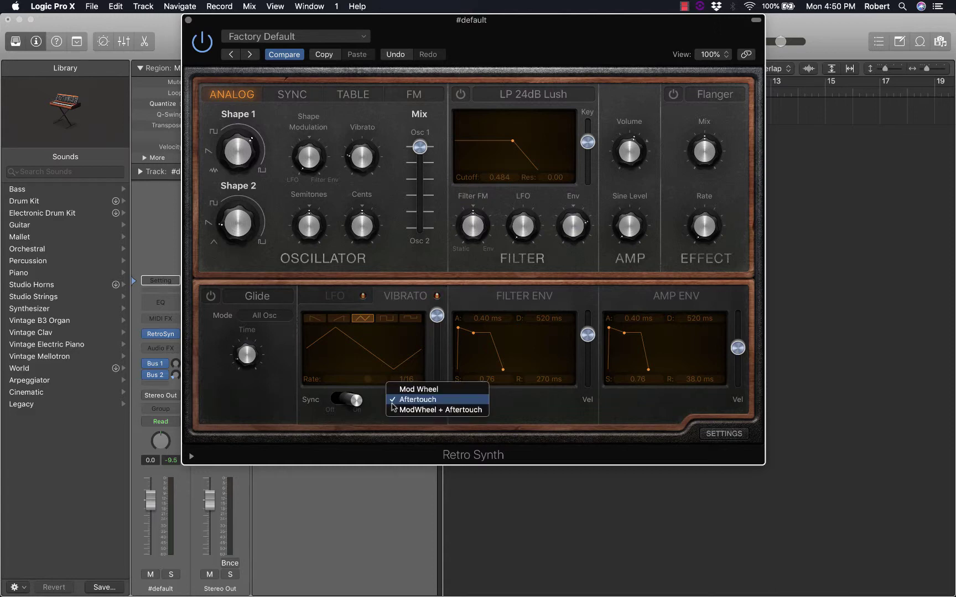
{"action": "left_click", "coordinate": [373, 407]}
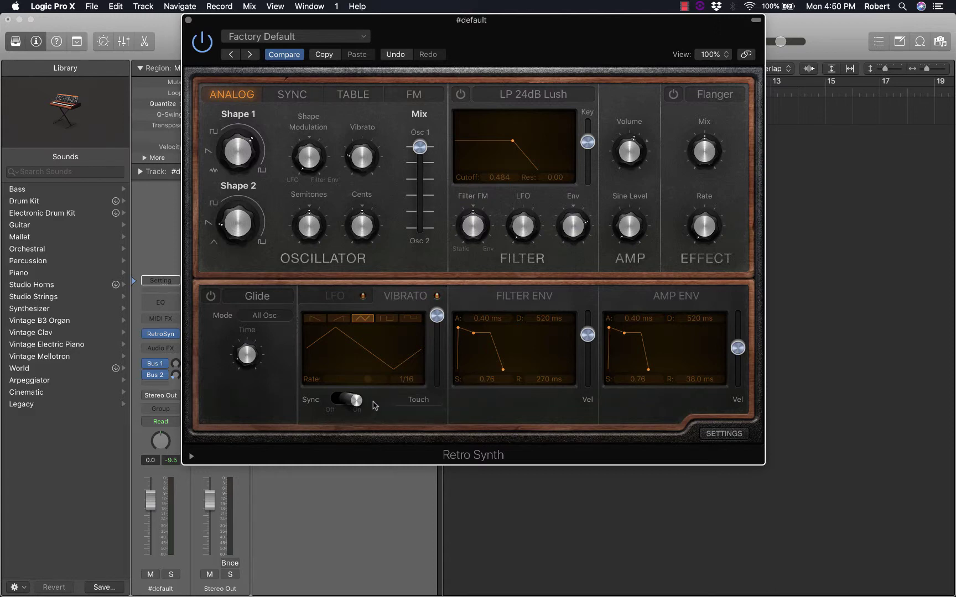
{"action": "left_click", "coordinate": [336, 298]}
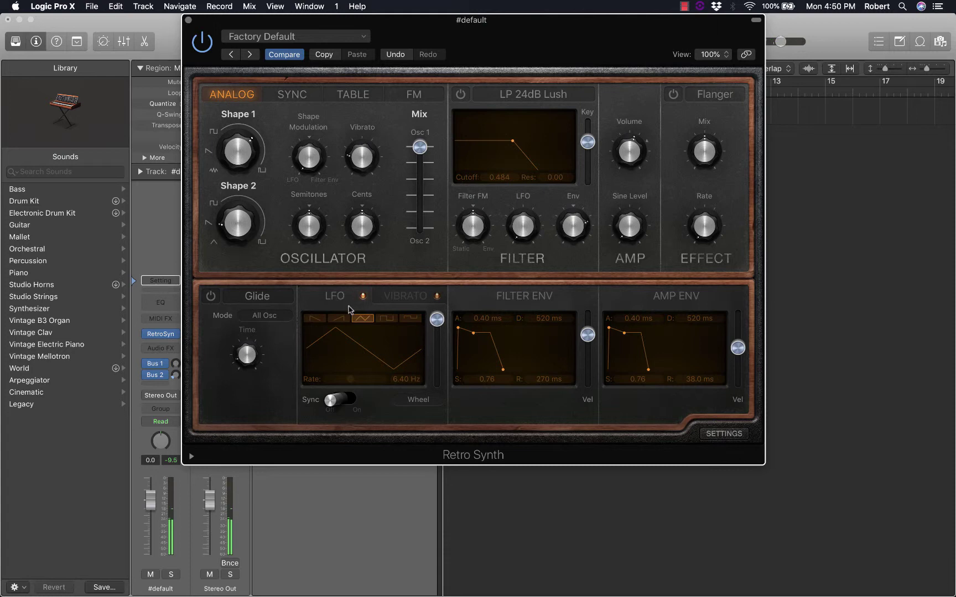
Sweep oscillator 1's shape through its waveforms and settle on a pulse width of about 37%
{"action": "left_click_drag", "start_coordinate": [250, 157], "coordinate": [221, 181]}
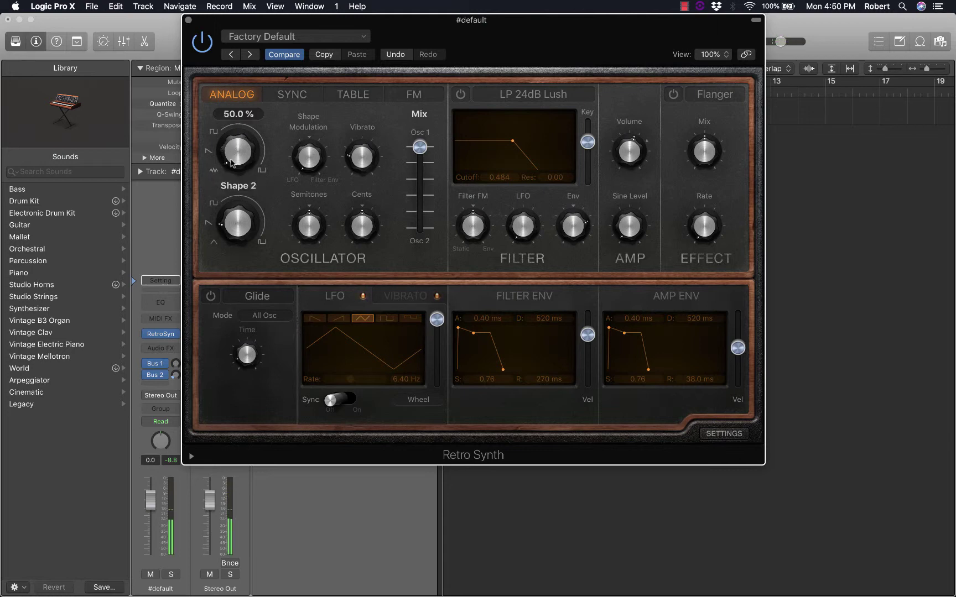
{"action": "left_click_drag", "start_coordinate": [231, 163], "coordinate": [229, 149]}
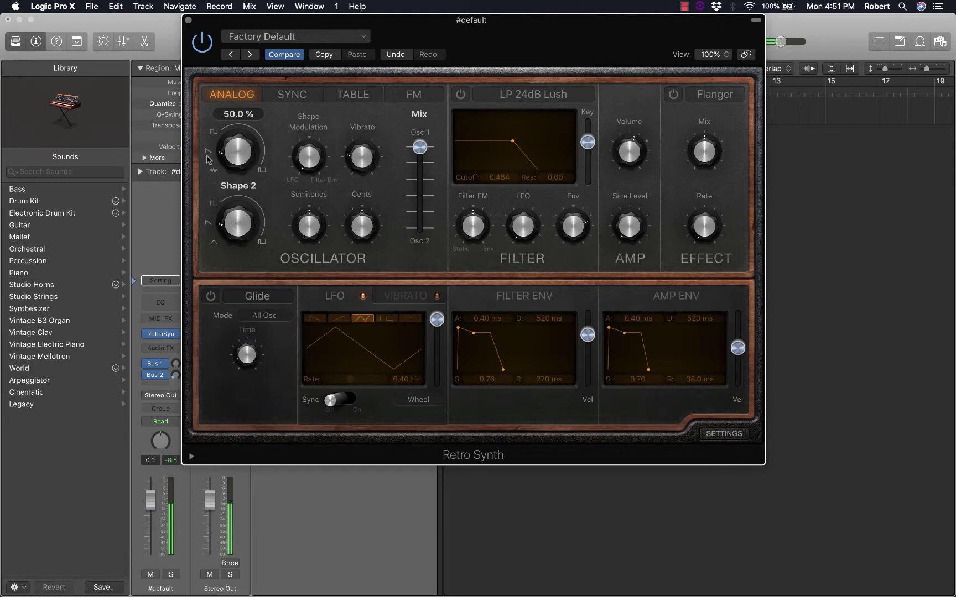
{"action": "left_click", "coordinate": [224, 128]}
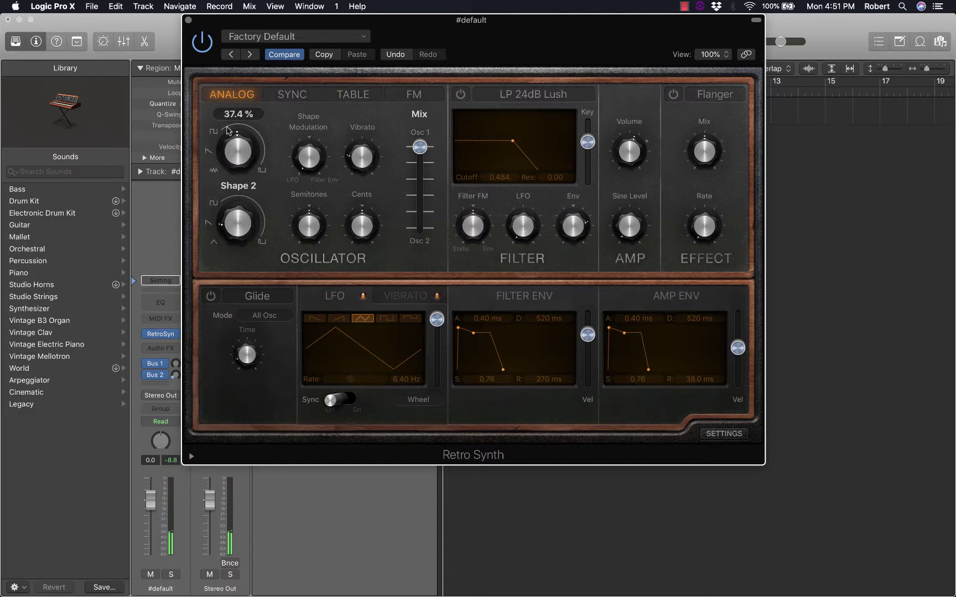
{"action": "left_click_drag", "start_coordinate": [240, 156], "coordinate": [239, 154]}
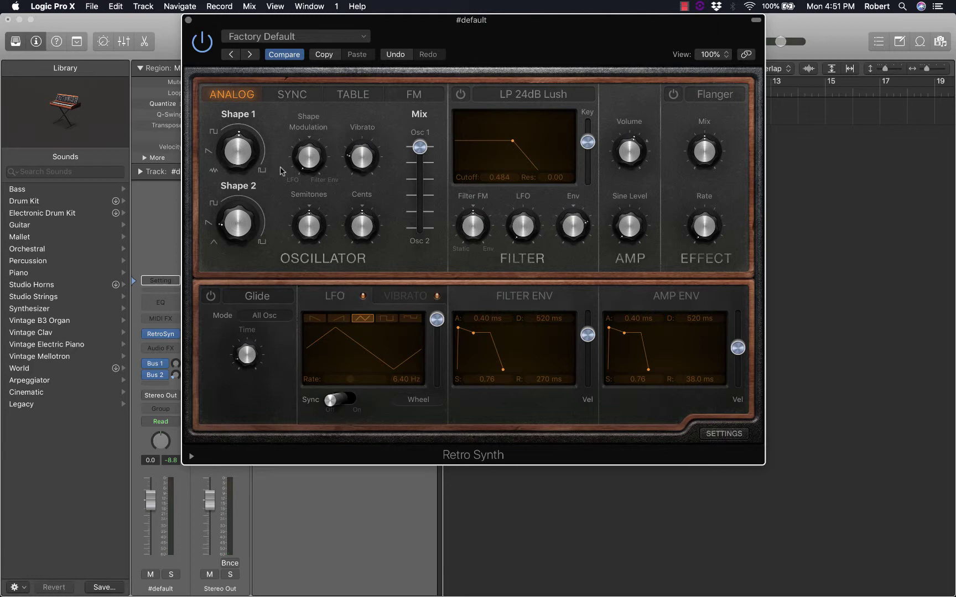
{"action": "mouse_move", "coordinate": [299, 168]}
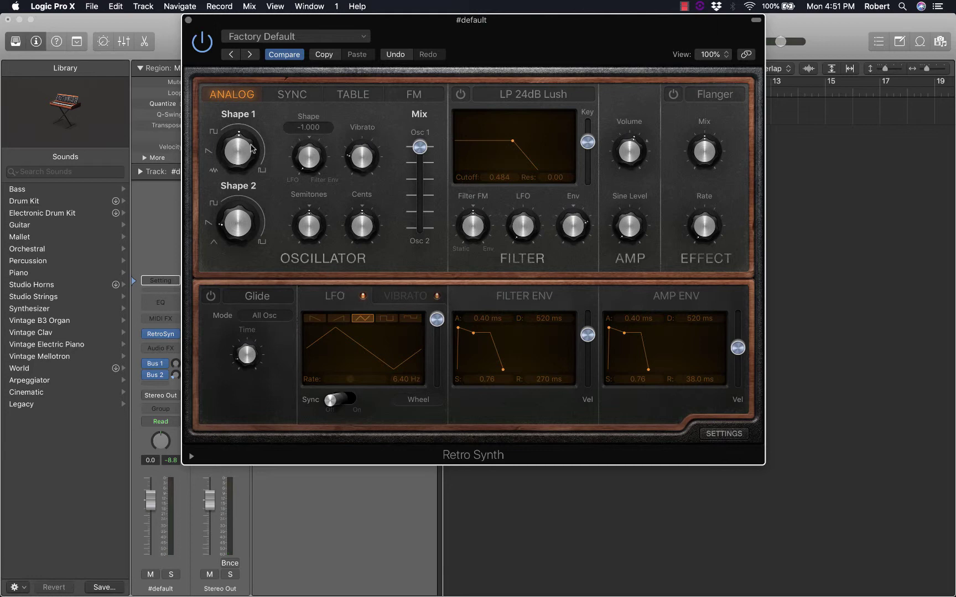
{"action": "mouse_move", "coordinate": [234, 142]}
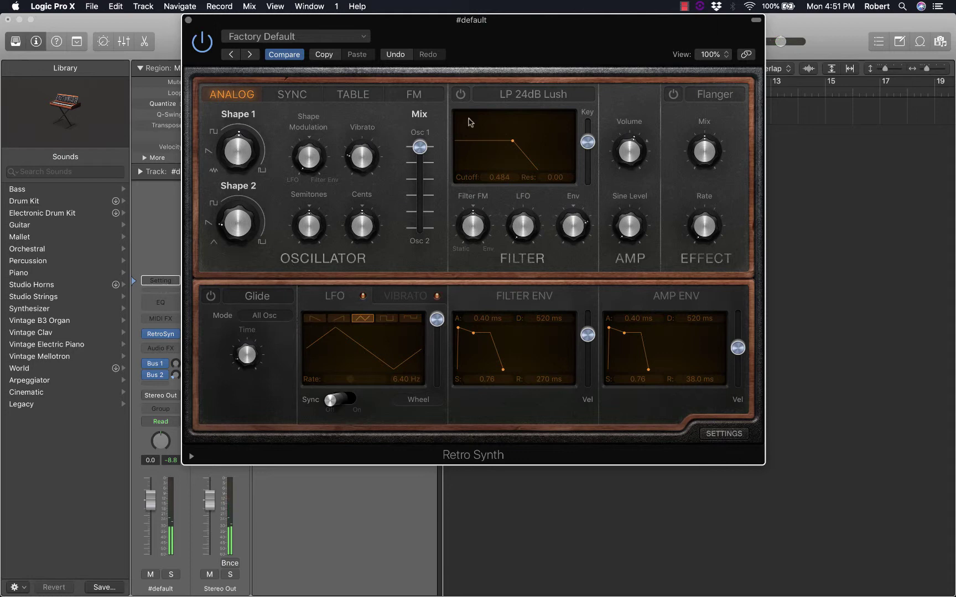
Enable the LP 24dB Lush filter, comparing the sound with it bypassed, and set its cutoff to 0.458
{"action": "left_click", "coordinate": [461, 95]}
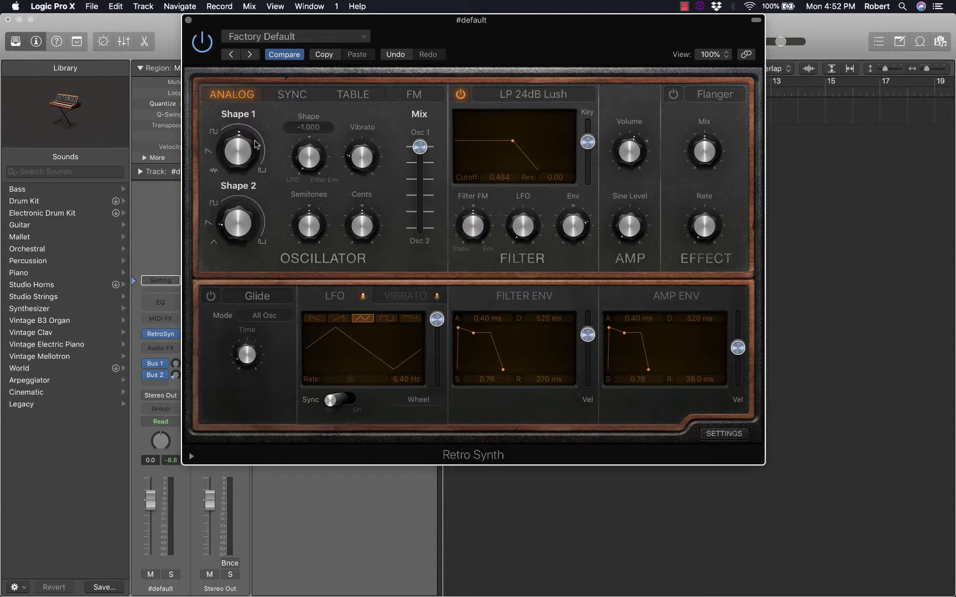
{"action": "mouse_move", "coordinate": [236, 139]}
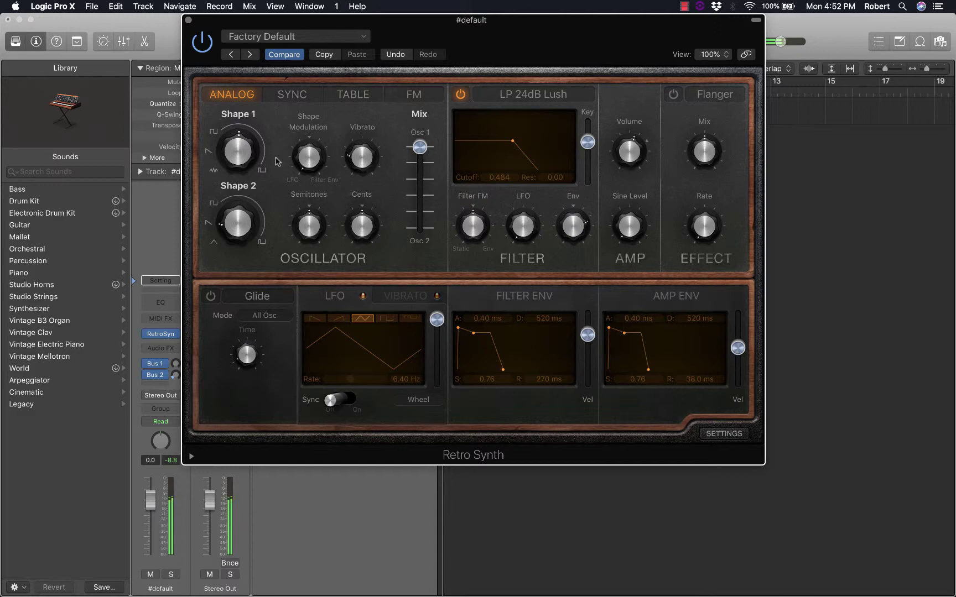
{"action": "left_click", "coordinate": [461, 95]}
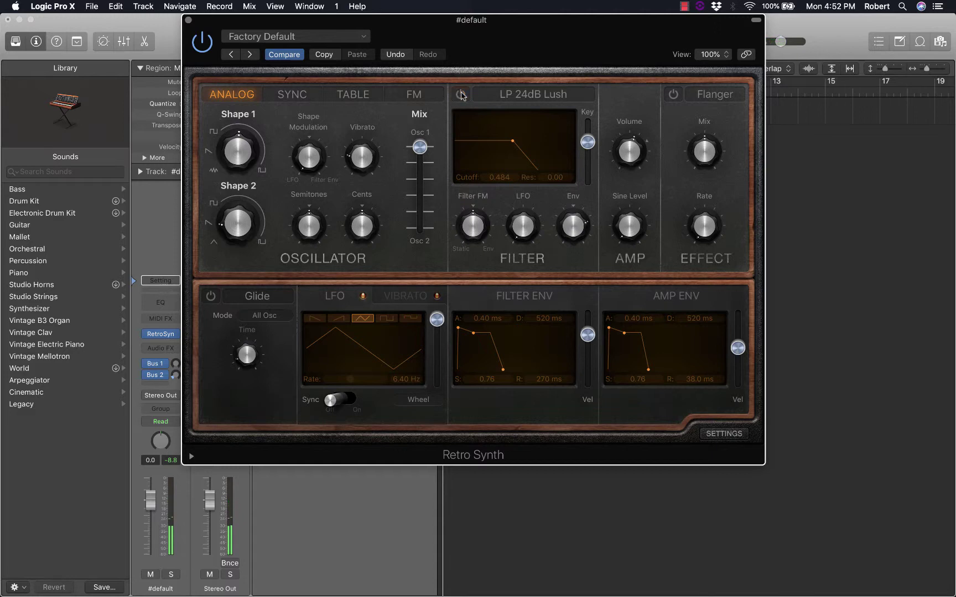
{"action": "left_click", "coordinate": [460, 95]}
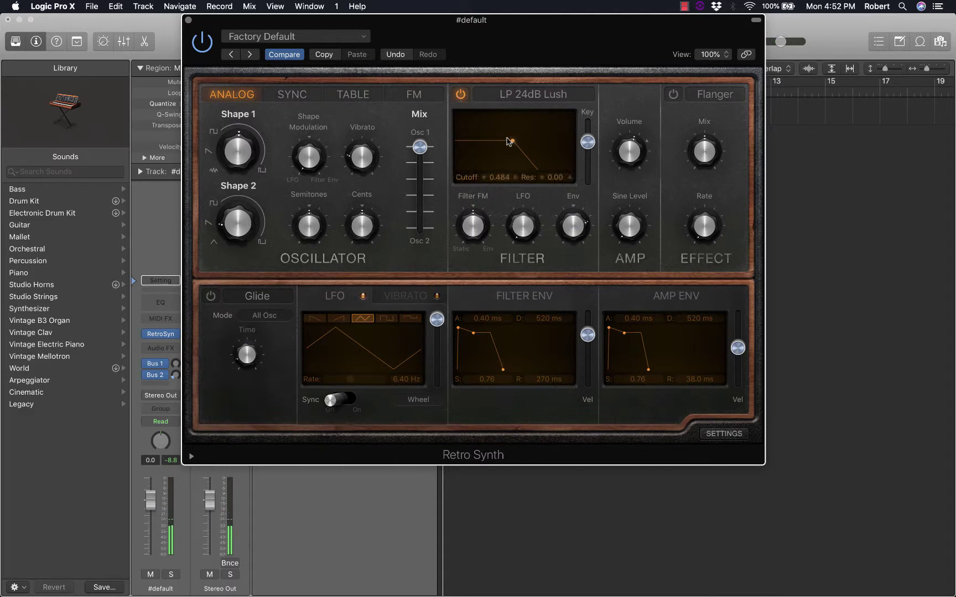
{"action": "mouse_move", "coordinate": [511, 140]}
{"action": "left_mouse_down"}
{"action": "mouse_move", "coordinate": [500, 142]}
{"action": "mouse_move", "coordinate": [508, 145]}
{"action": "left_mouse_up"}
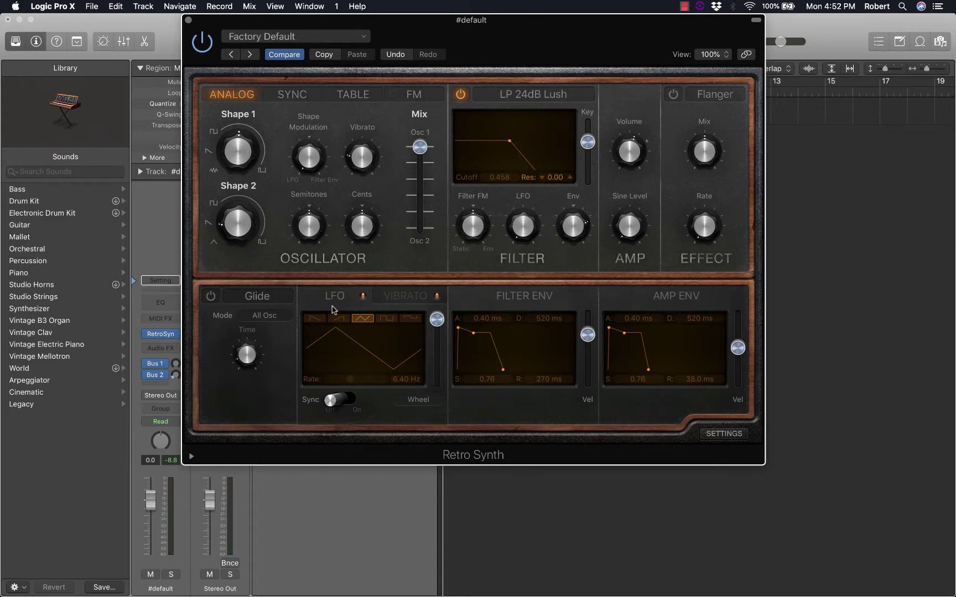
Assign the mod wheel to LFO Rate in the controller settings and raise its modulation amount slightly
{"action": "left_click", "coordinate": [724, 434]}
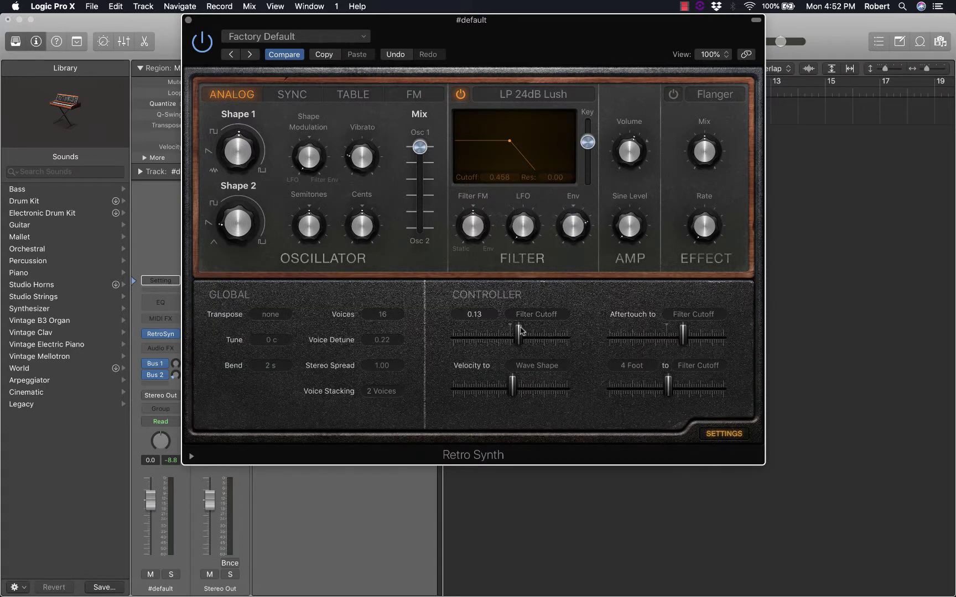
{"action": "left_click", "coordinate": [536, 317]}
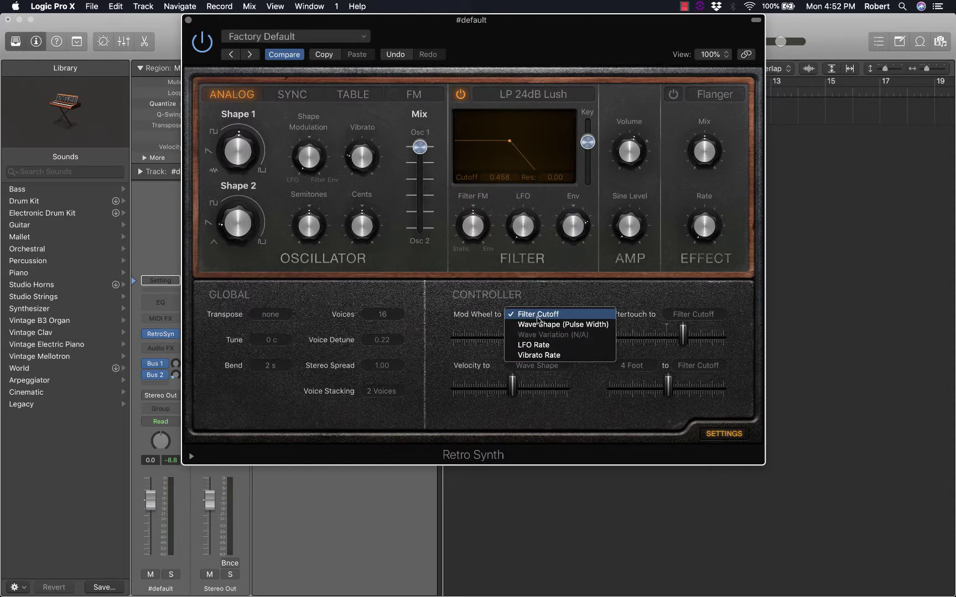
{"action": "left_click", "coordinate": [572, 345]}
{"action": "left_click_drag", "start_coordinate": [518, 335], "coordinate": [526, 340]}
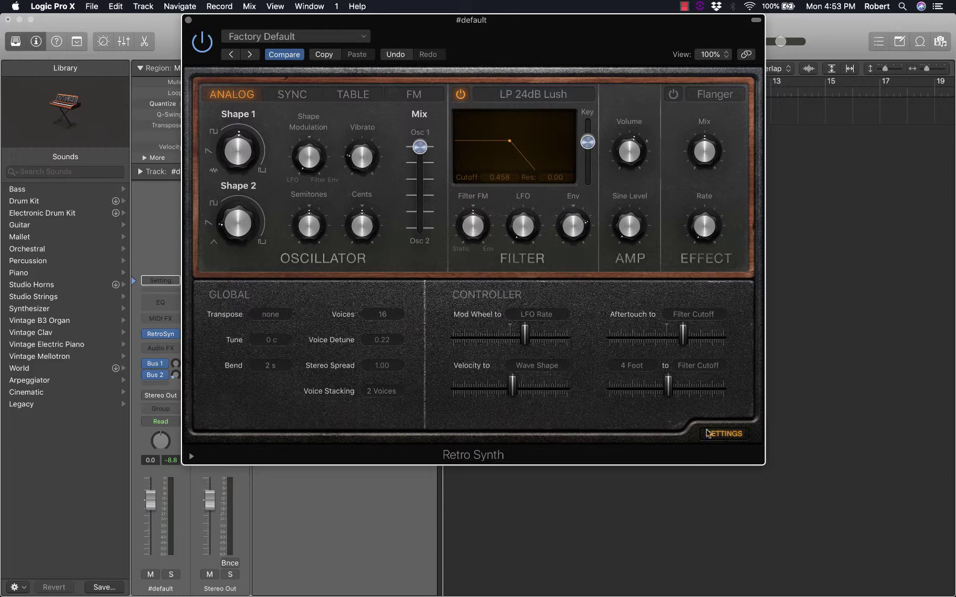
{"action": "left_click", "coordinate": [733, 435]}
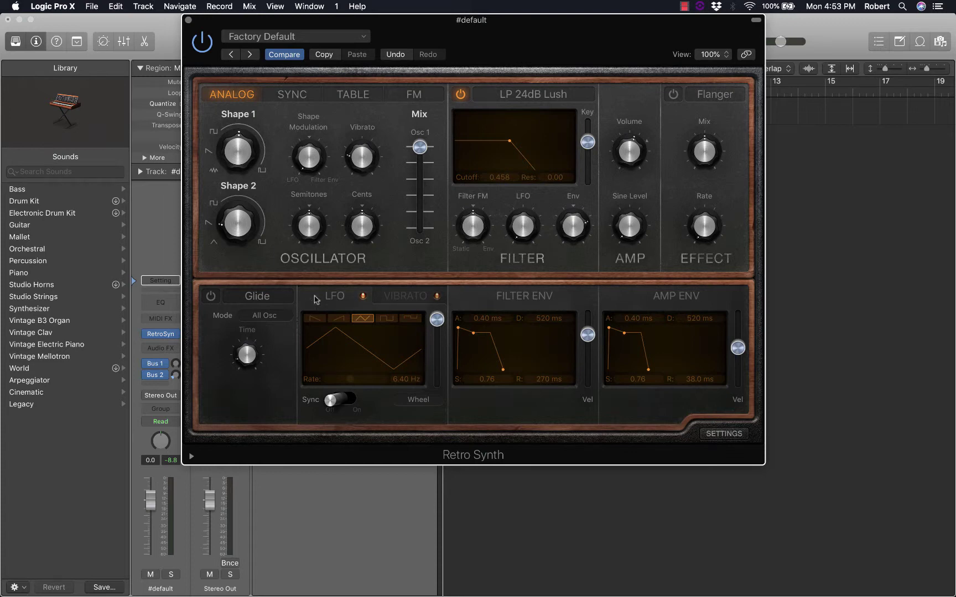
Set oscillator 1's shape to about 24.8% and change the LFO waveform to square after trying the rising sawtooth
{"action": "mouse_move", "coordinate": [233, 127]}
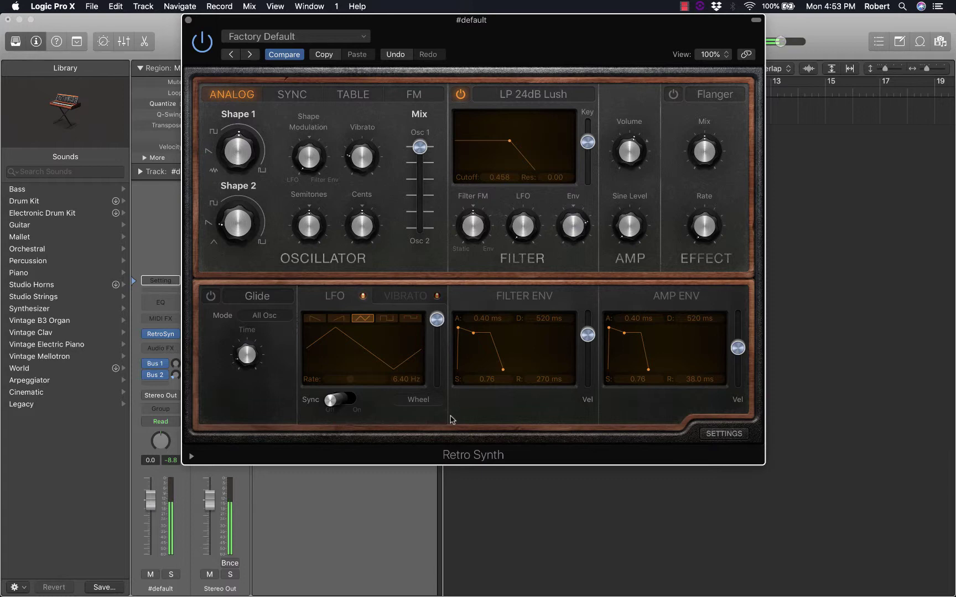
{"action": "left_click_drag", "start_coordinate": [235, 175], "coordinate": [231, 146]}
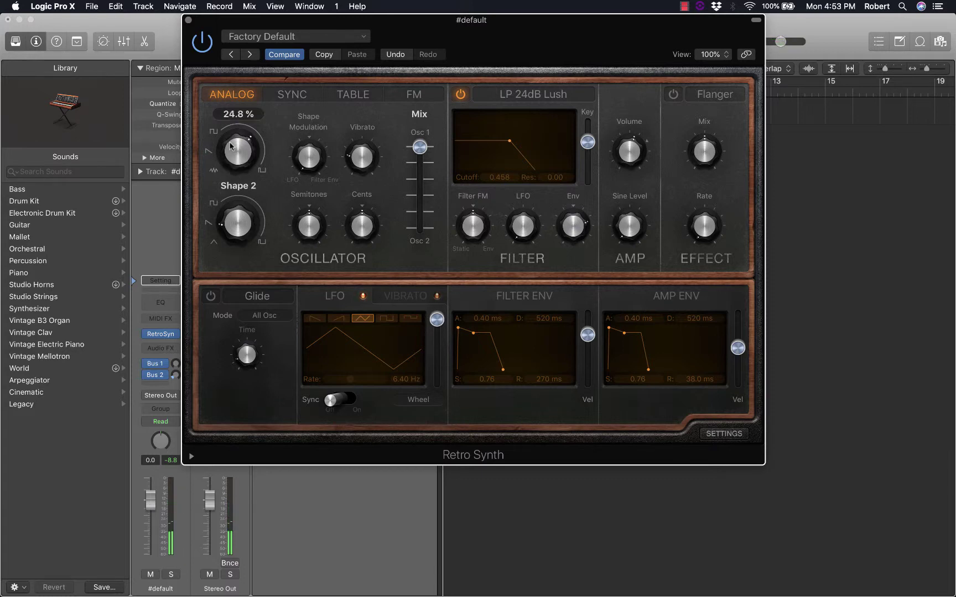
{"action": "left_click", "coordinate": [337, 319]}
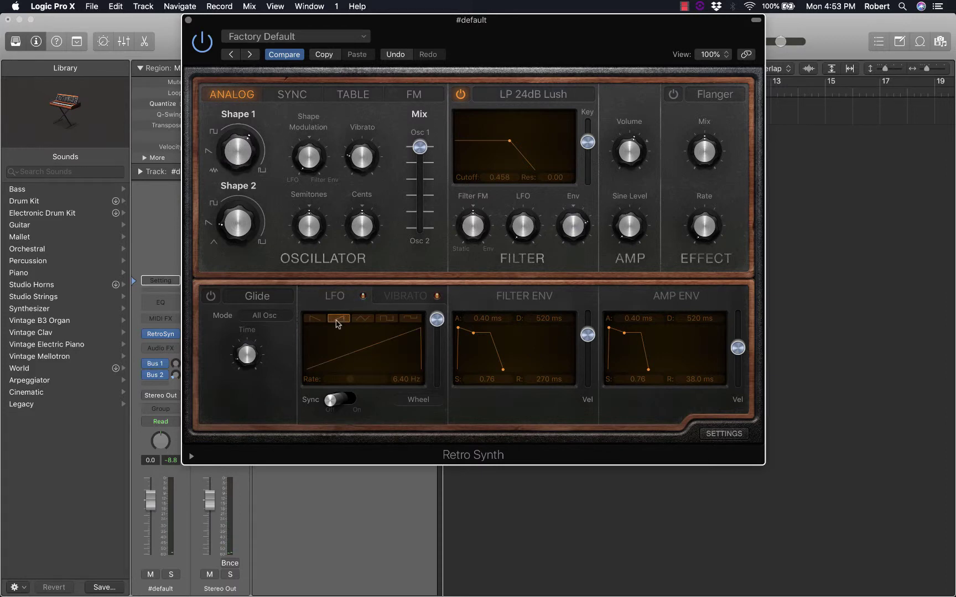
{"action": "left_click", "coordinate": [381, 320]}
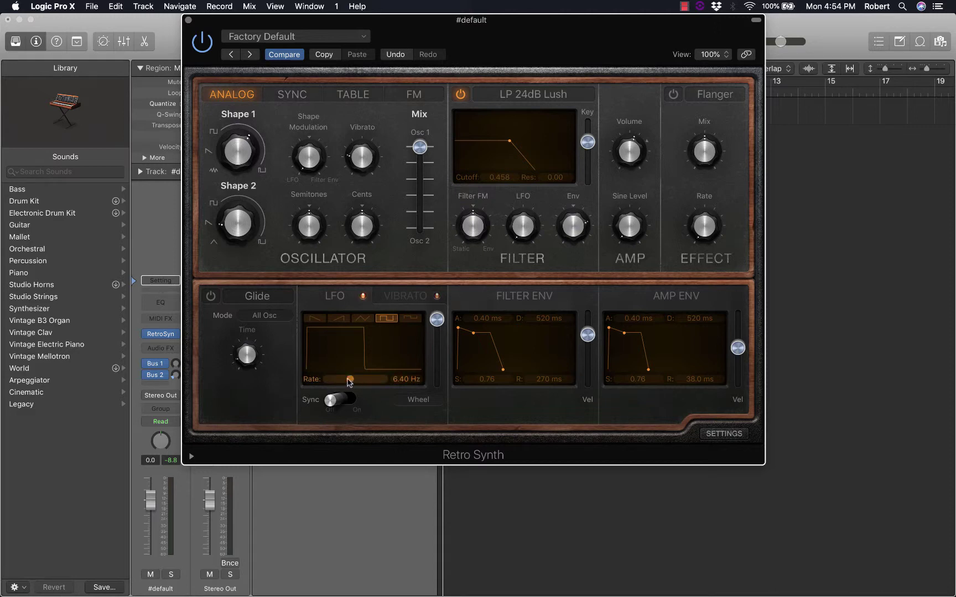
Try an LFO rate of 2.10 Hz, raise it to 74.0 Hz, and switch the LFO waveform to triangle
{"action": "left_click_drag", "start_coordinate": [347, 380], "coordinate": [346, 382]}
{"action": "left_click_drag", "start_coordinate": [345, 381], "coordinate": [342, 381]}
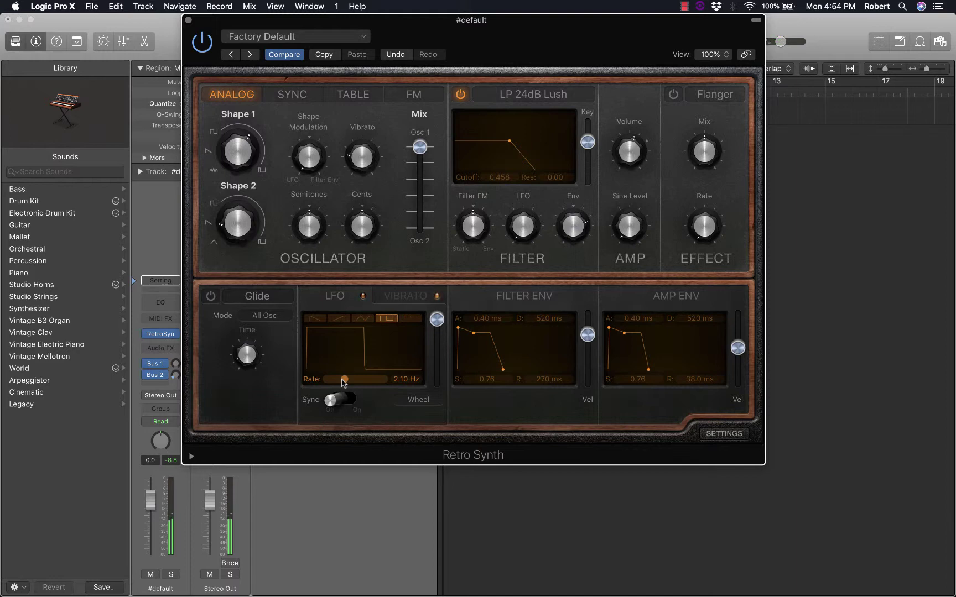
{"action": "left_click_drag", "start_coordinate": [342, 379], "coordinate": [368, 381]}
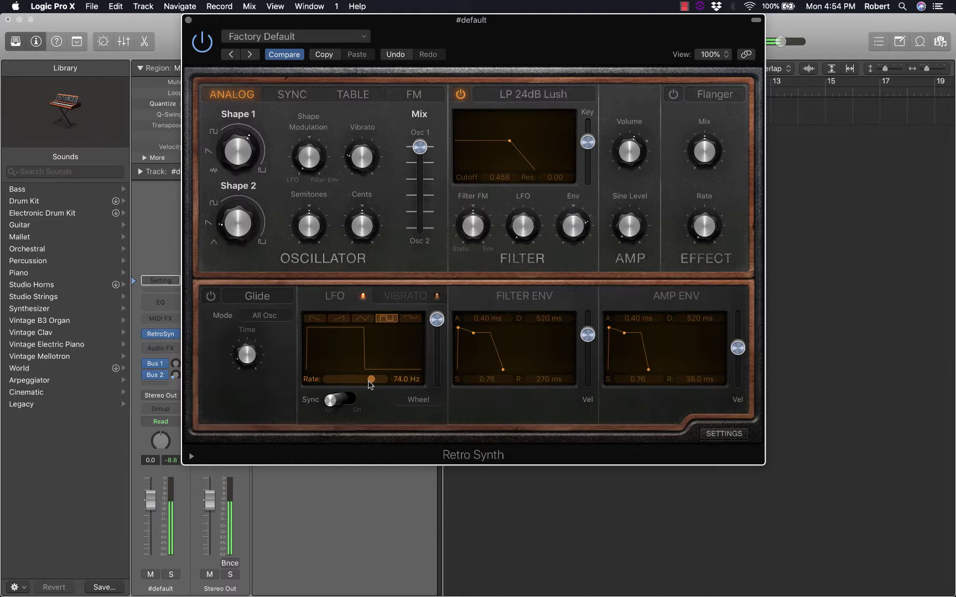
{"action": "left_click", "coordinate": [363, 319]}
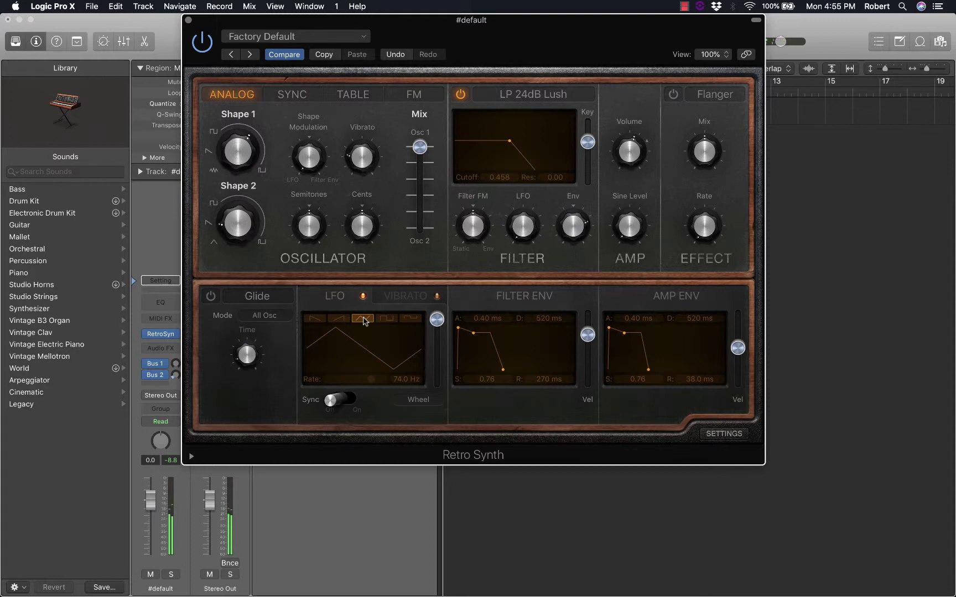
Assign velocity to Filter Cutoff in the controller settings and return to the LFO and envelope view
{"action": "left_click", "coordinate": [732, 440]}
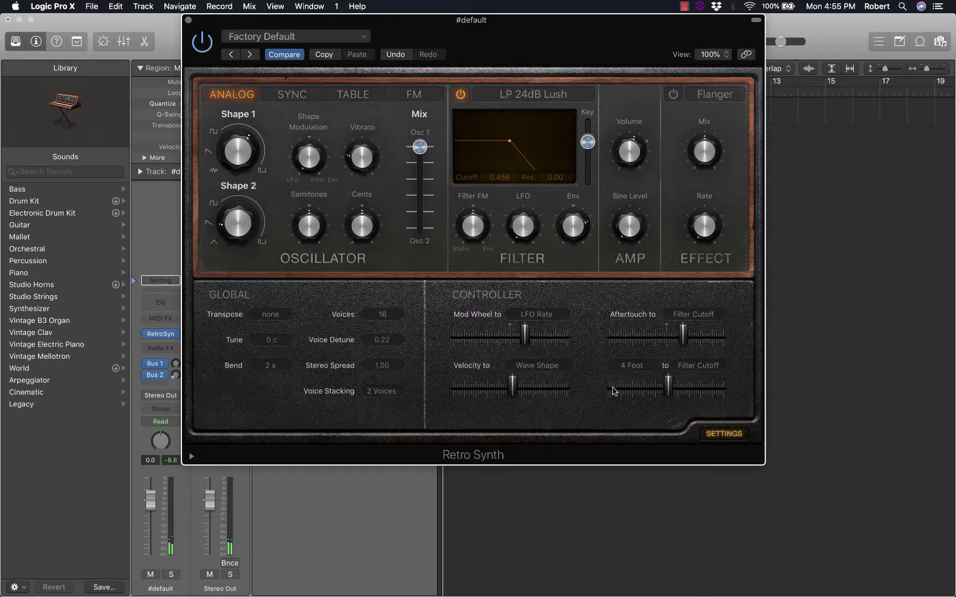
{"action": "left_click", "coordinate": [538, 366]}
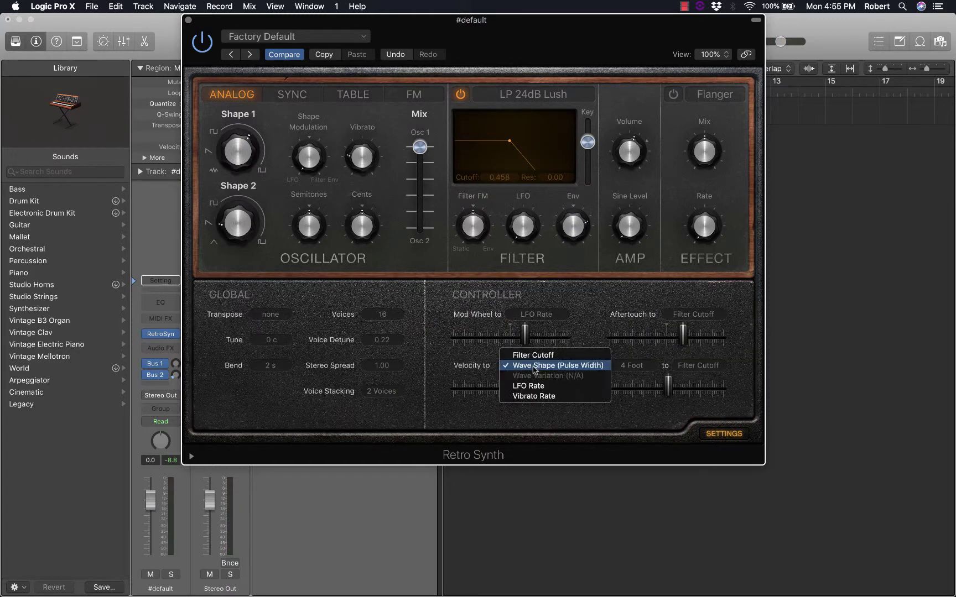
{"action": "left_click", "coordinate": [558, 357]}
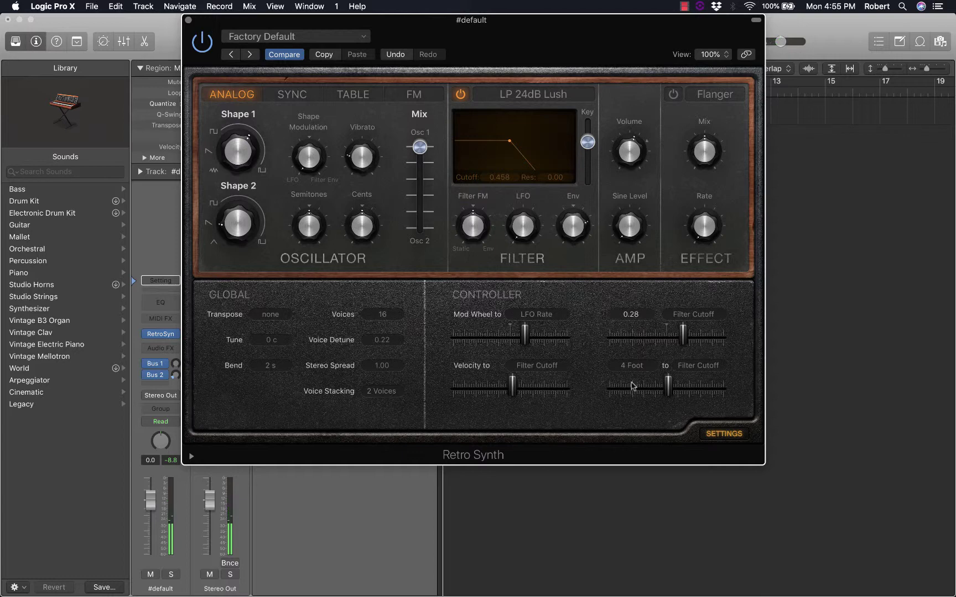
{"action": "left_click", "coordinate": [726, 435]}
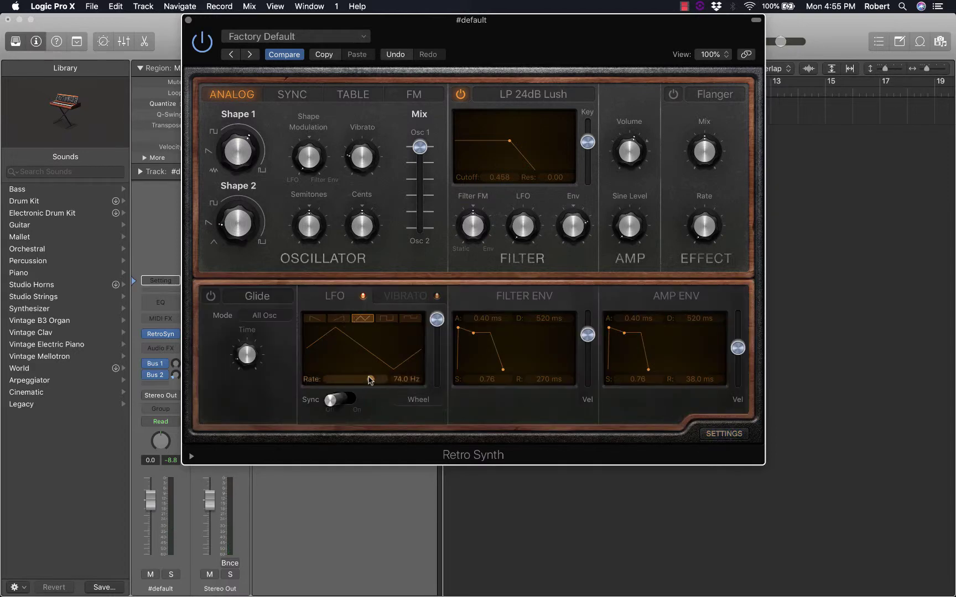
Lower the LFO rate to 48.0 Hz and try tempo sync on the LFO before switching it back off
{"action": "left_click_drag", "start_coordinate": [370, 381], "coordinate": [366, 381]}
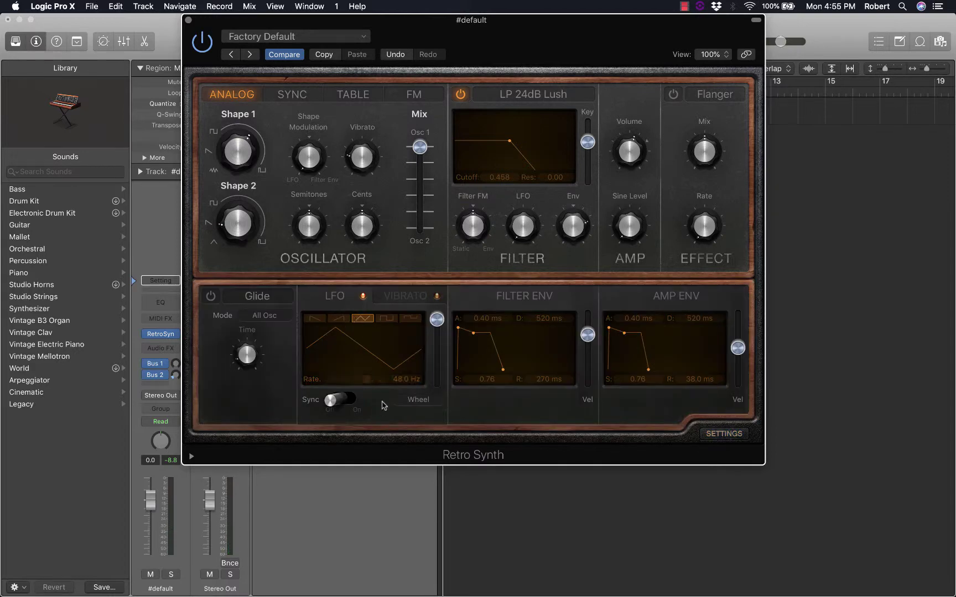
{"action": "left_click", "coordinate": [331, 399]}
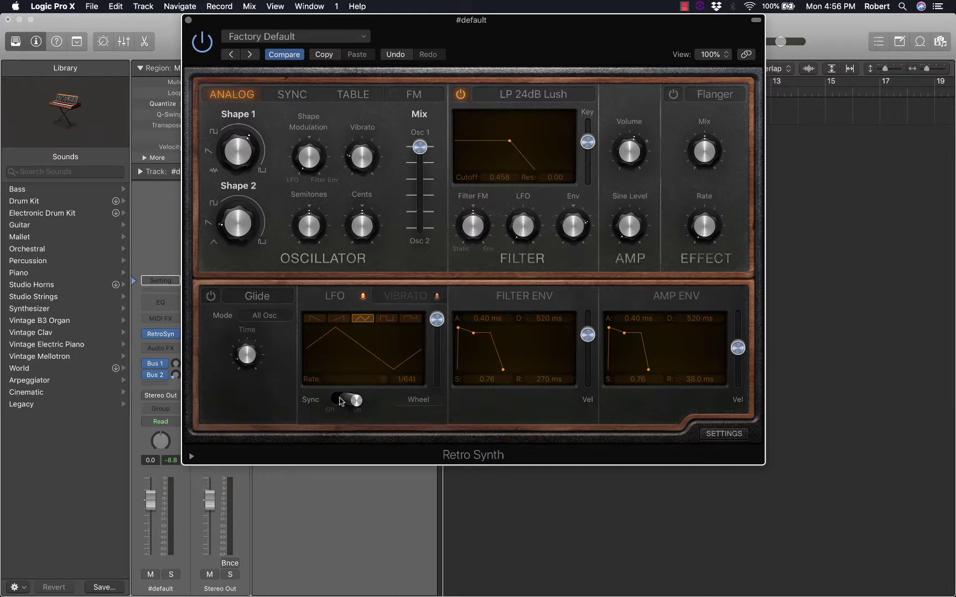
{"action": "left_click", "coordinate": [341, 401]}
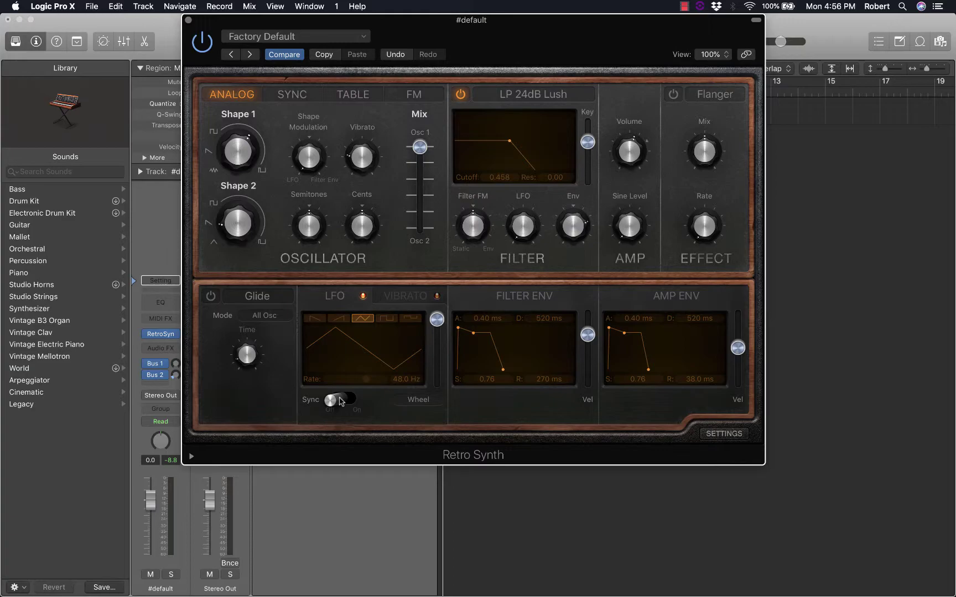